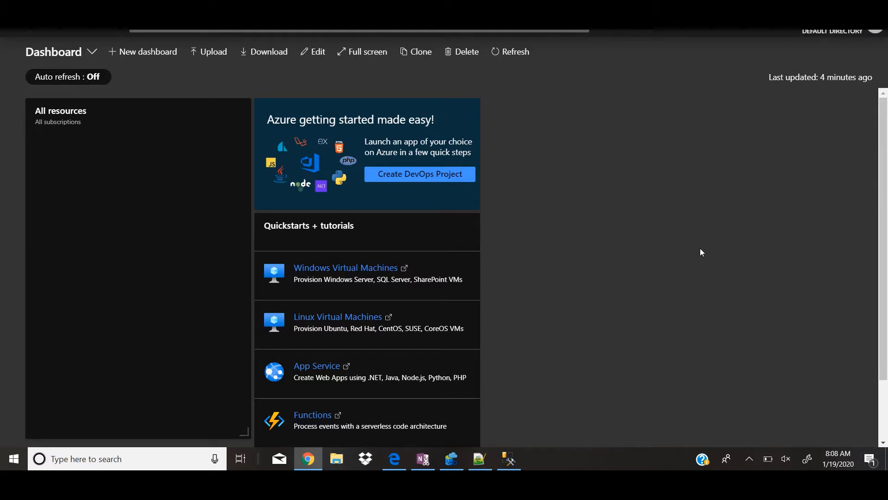
Start creating a new Data Factory resource from the Integration category of the Azure Marketplace
click(15, 32)
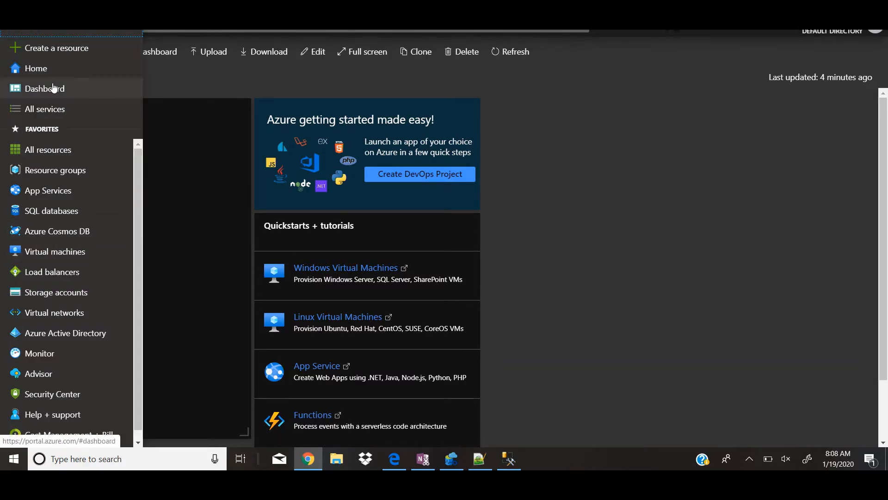
click(73, 54)
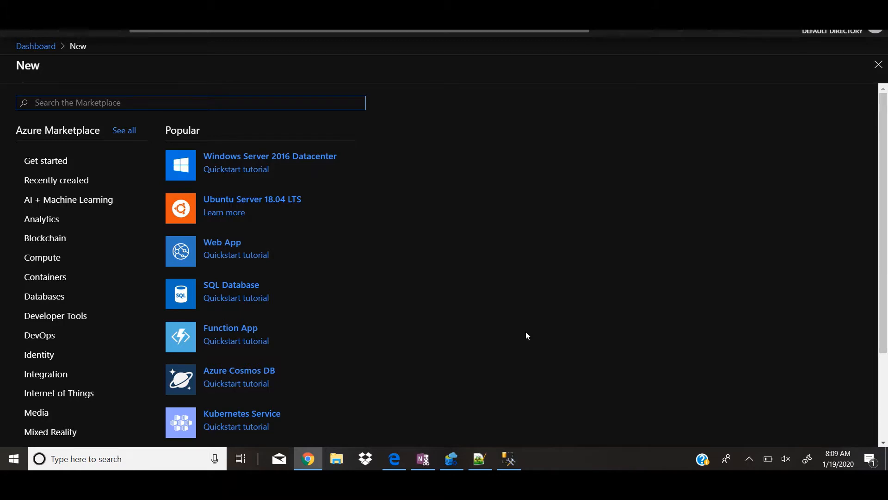
click(42, 376)
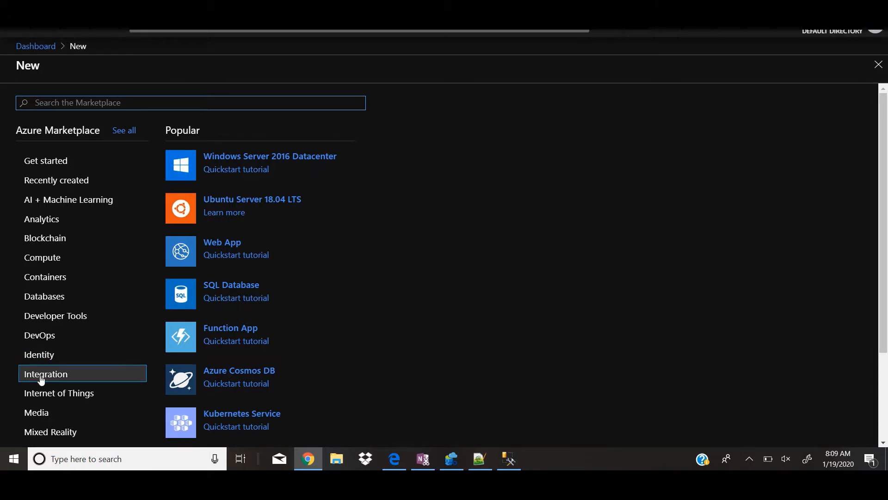
click(41, 375)
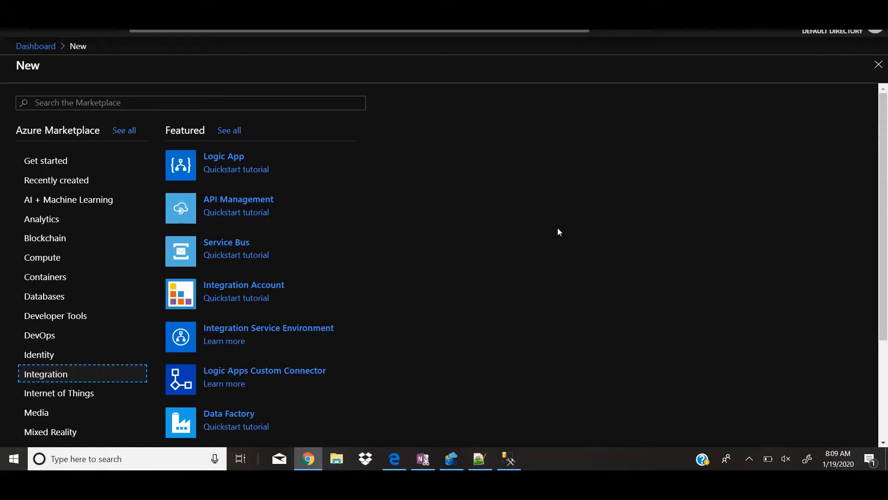
scroll(568, 351, down, 2)
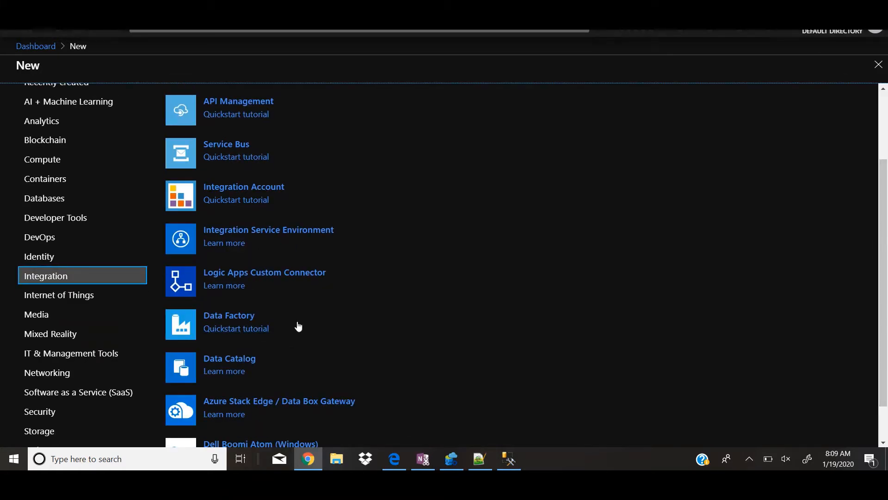
click(245, 318)
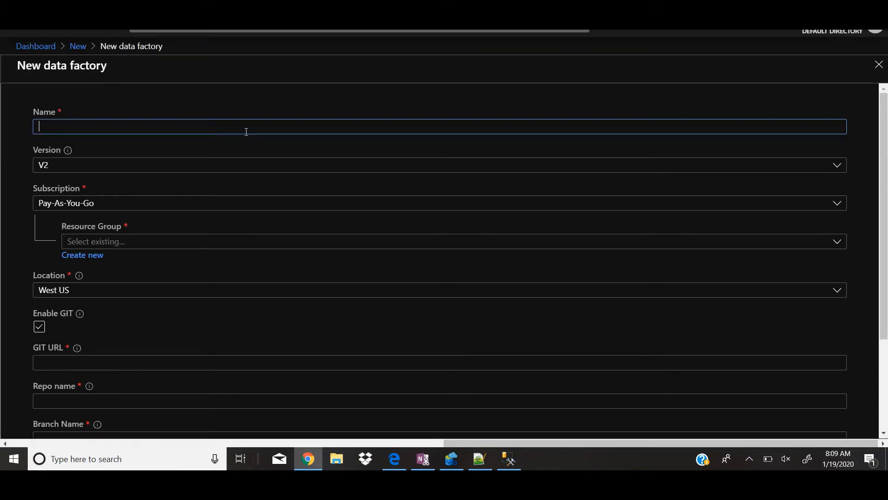
Name the data factory jkbdatafactory and choose version V2
text(jkbdatafactory)
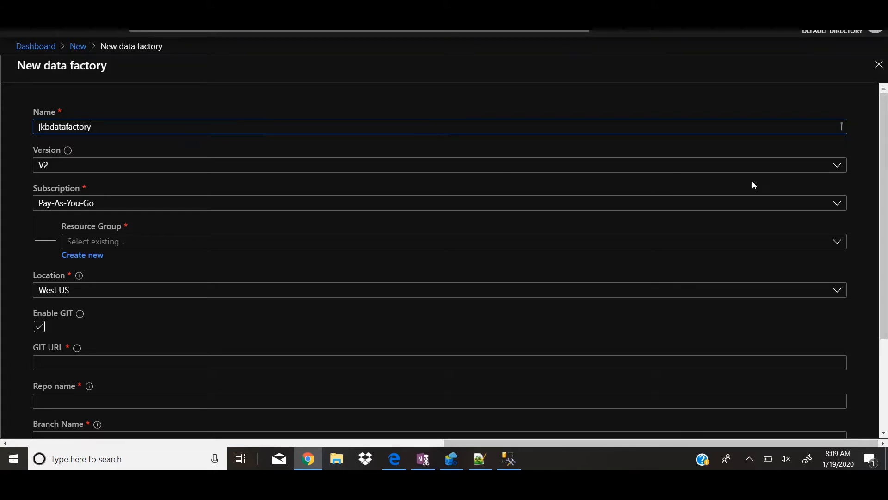
click(838, 165)
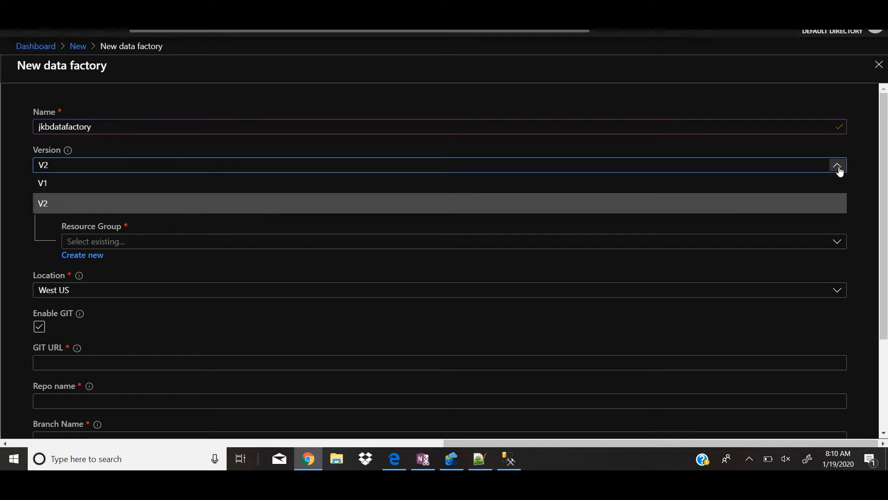
click(777, 202)
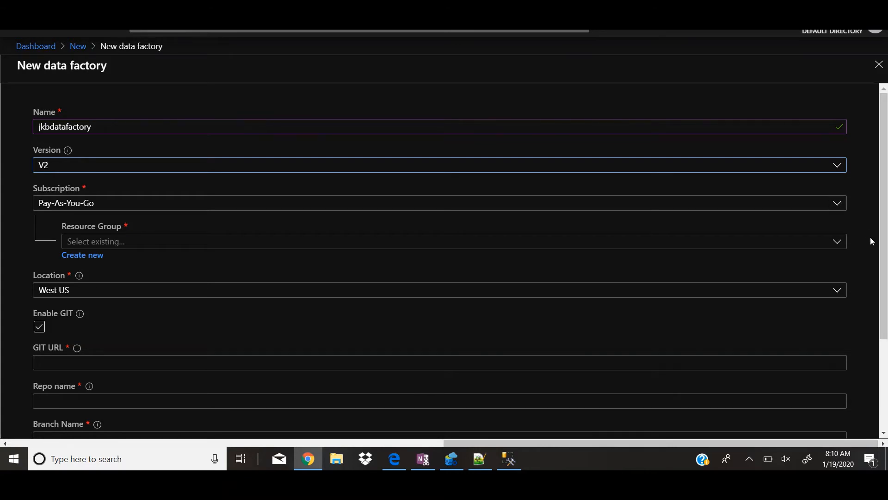
Assign the data factory to the existing training resource group and set its location to East US 2
click(837, 242)
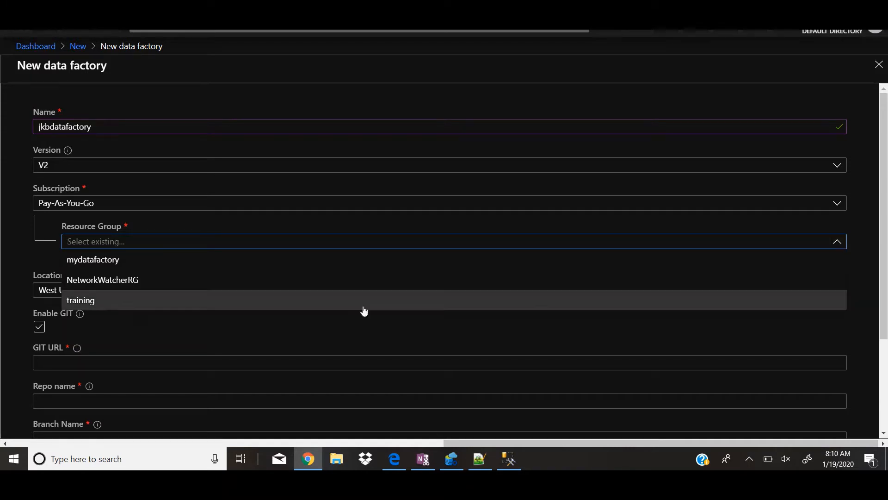
click(126, 300)
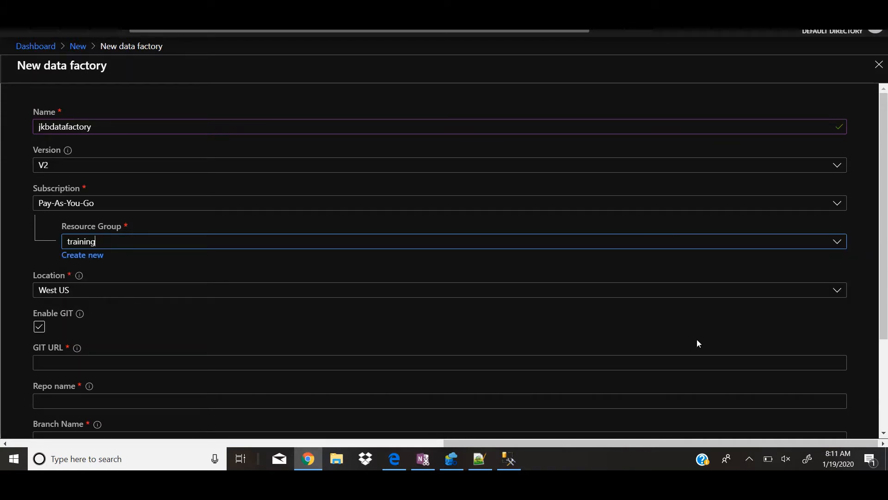
click(708, 290)
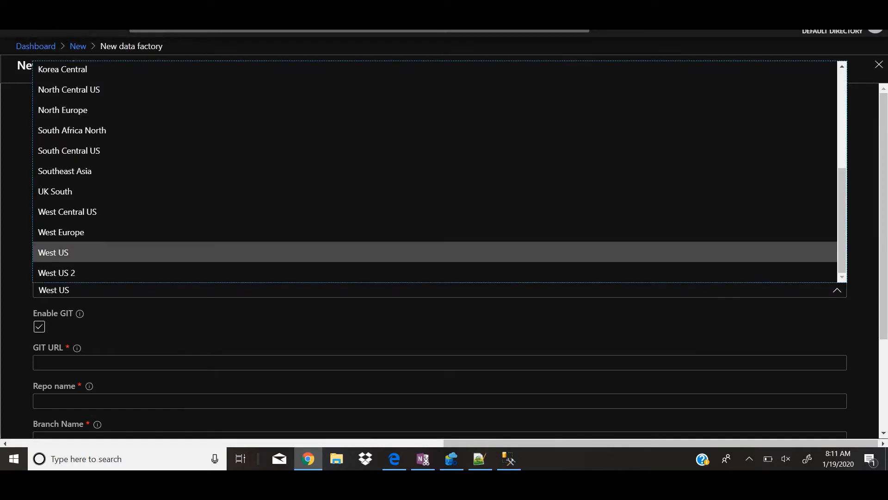
scroll(440, 172, up, 4)
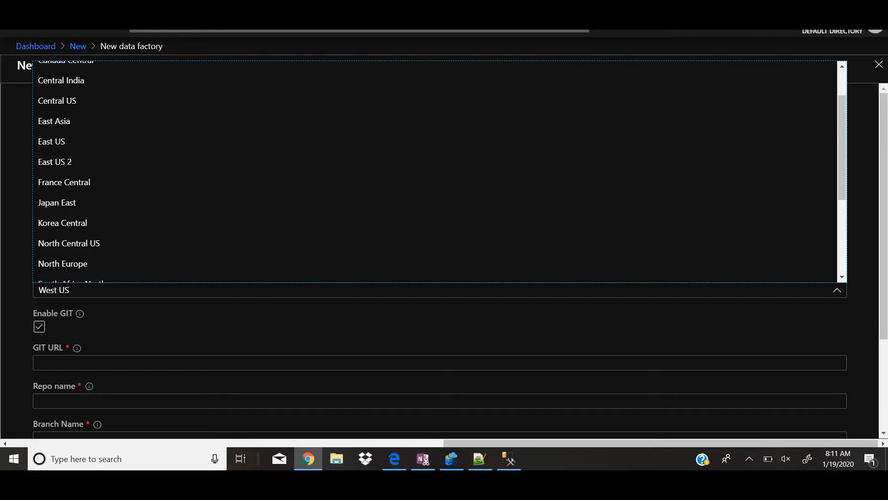
click(54, 162)
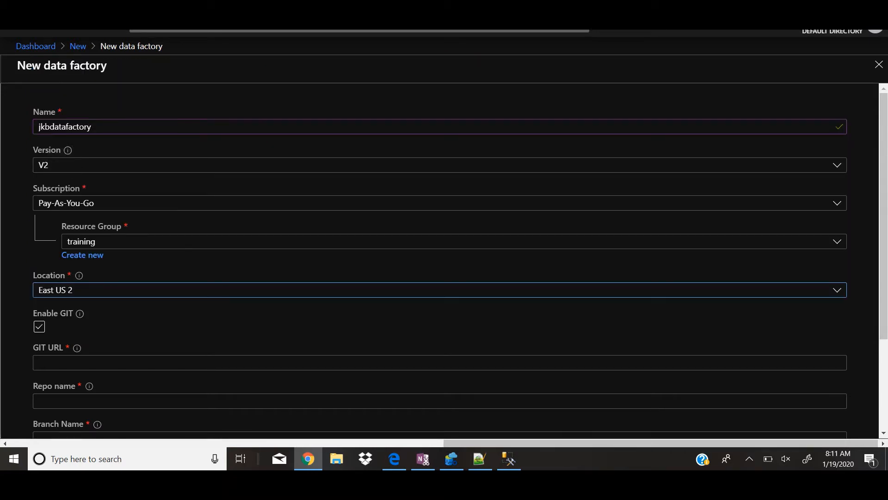
Turn the Enable GIT option off and back on
scroll(439, 260, down, 3)
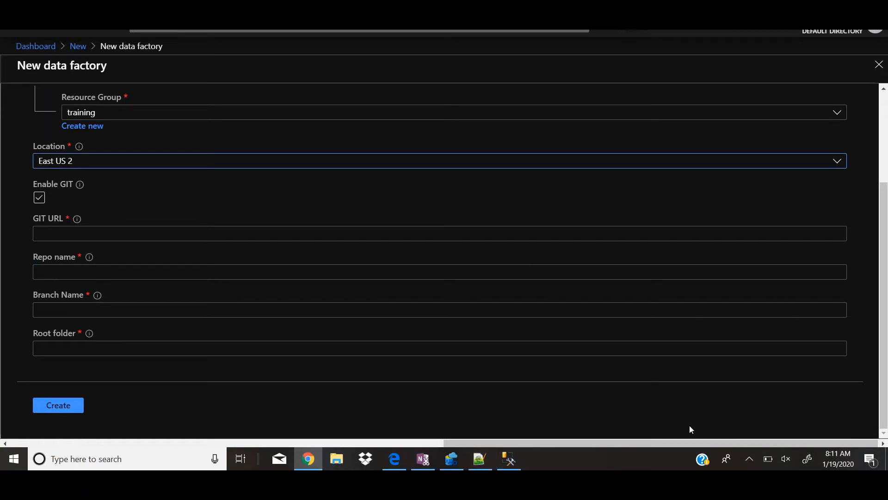
click(41, 198)
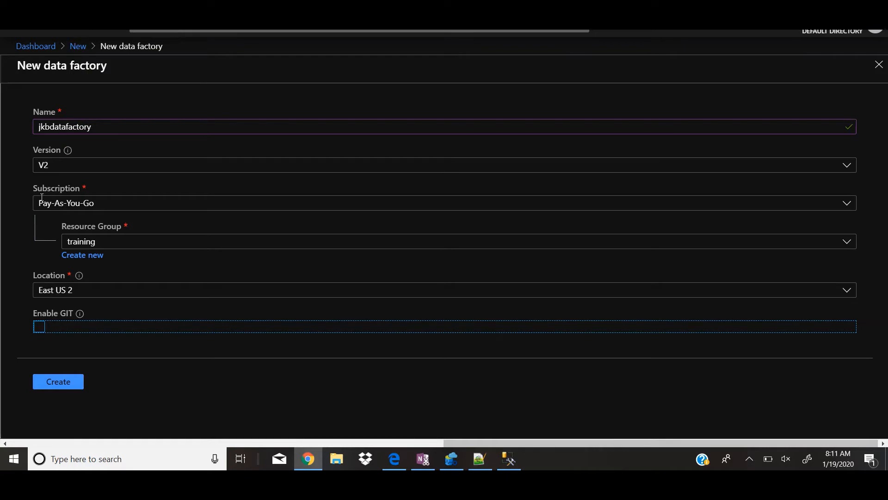
click(41, 328)
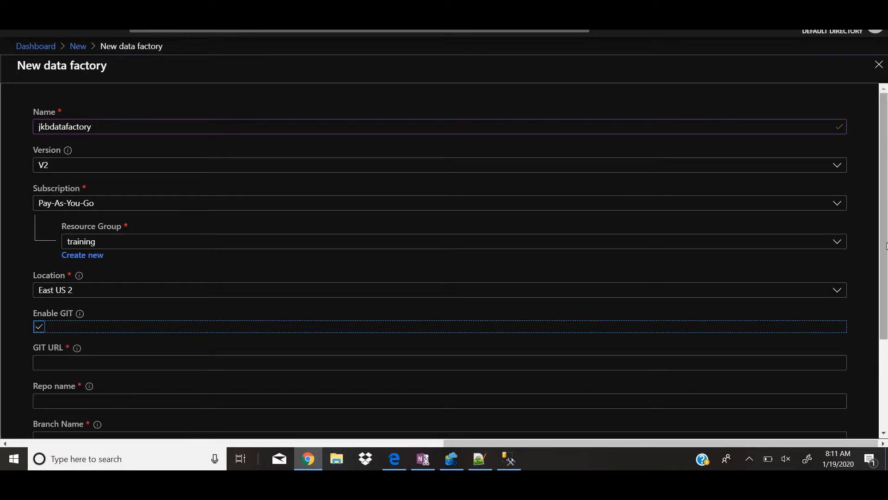
Copy the address of the lab repository from its GitHub page and paste it as the GIT URL
scroll(886, 251, down, 3)
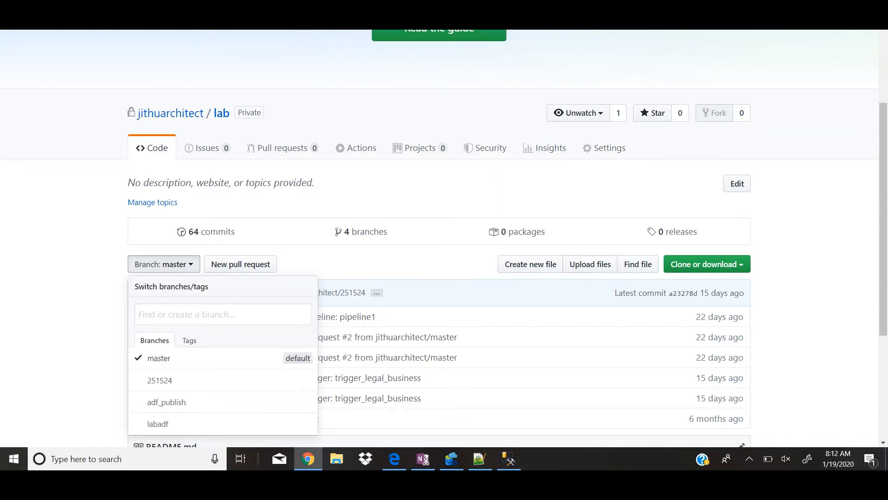
right_click(165, 4)
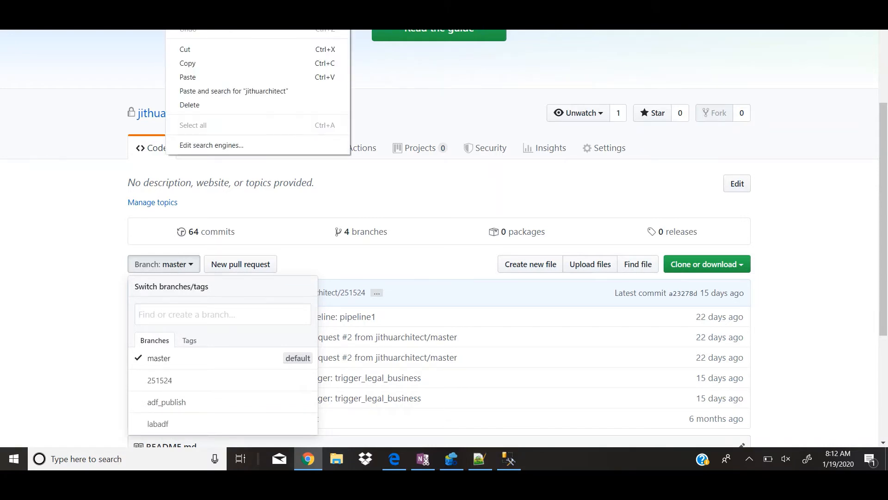
click(188, 64)
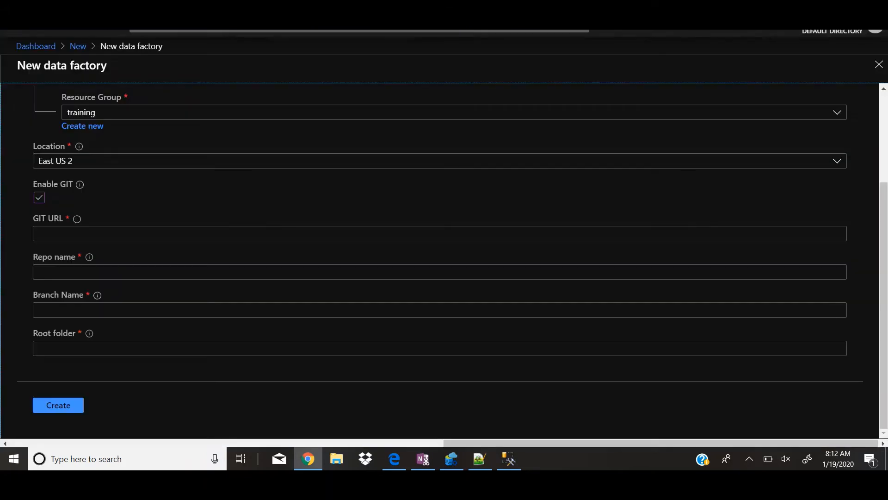
click(62, 232)
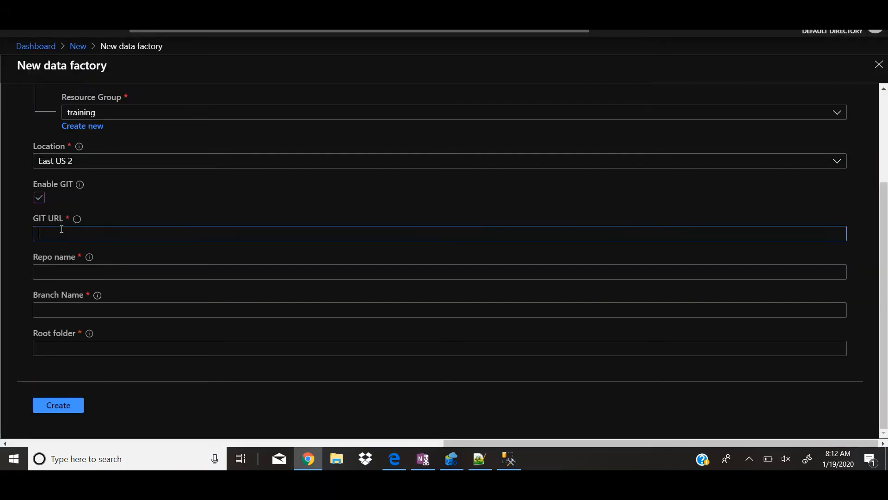
key(ctrl+v)
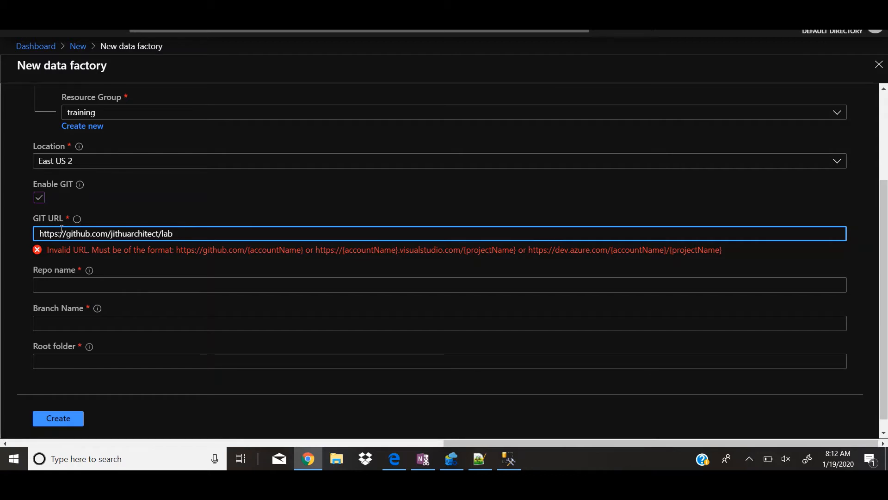
Trim the repository name and trailing slash from the GIT URL, and enter lab as the branch name
key(shift+Left)
key(shift+Left)
key(shift+Left)
key(BackSpace)
click(76, 325)
text(lab)
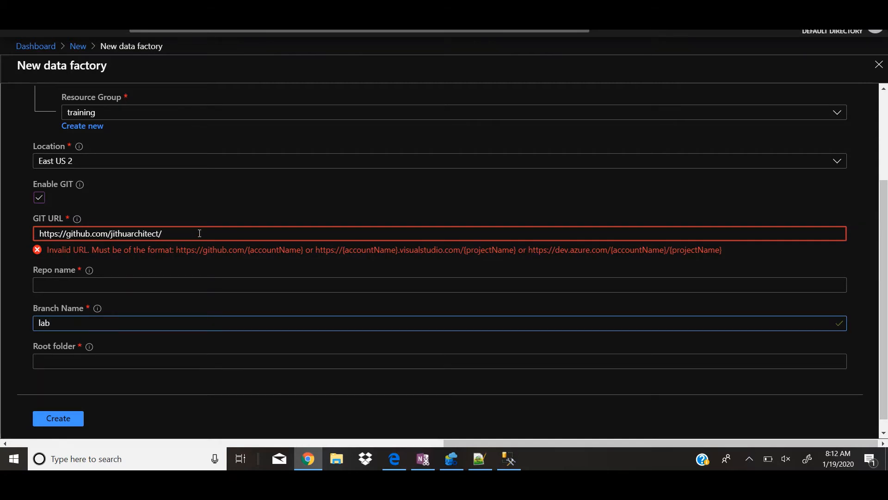
click(200, 233)
key(BackSpace)
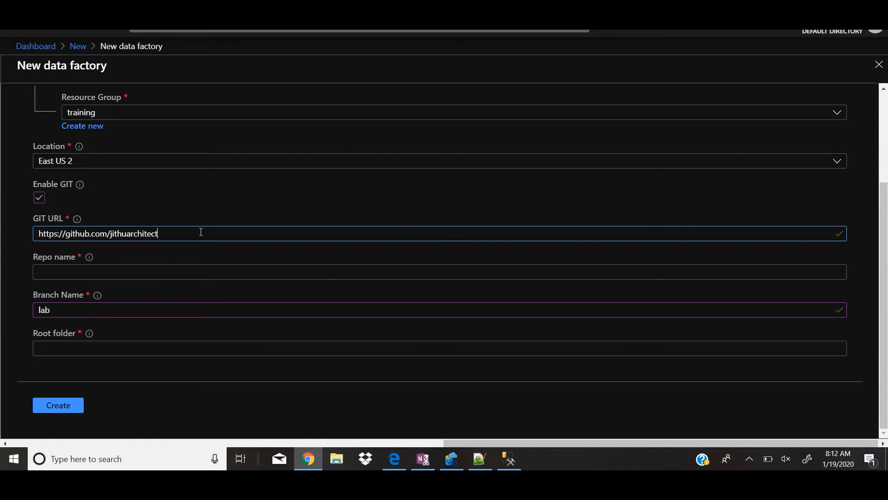
key(shift+Left)
key(shift+Left)
key(shift+Left)
key(shift+Left)
key(shift+Left)
key(shift+Left)
key(shift+Left)
key(shift+Left)
key(shift+Left)
key(shift+Left)
key(shift+Left)
key(shift+Left)
key(shift+Left)
key(shift+Left)
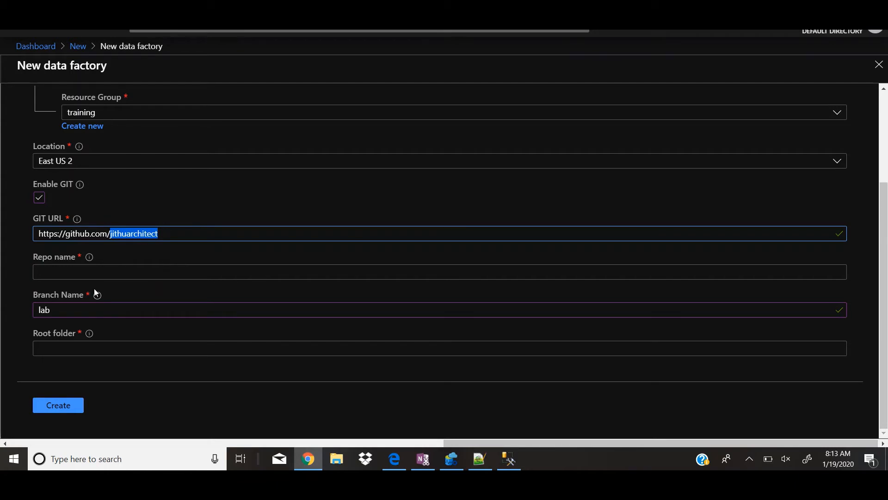
Set the repo name to lab, the branch name to labadf and the root folder to /, and create the data factory
click(81, 313)
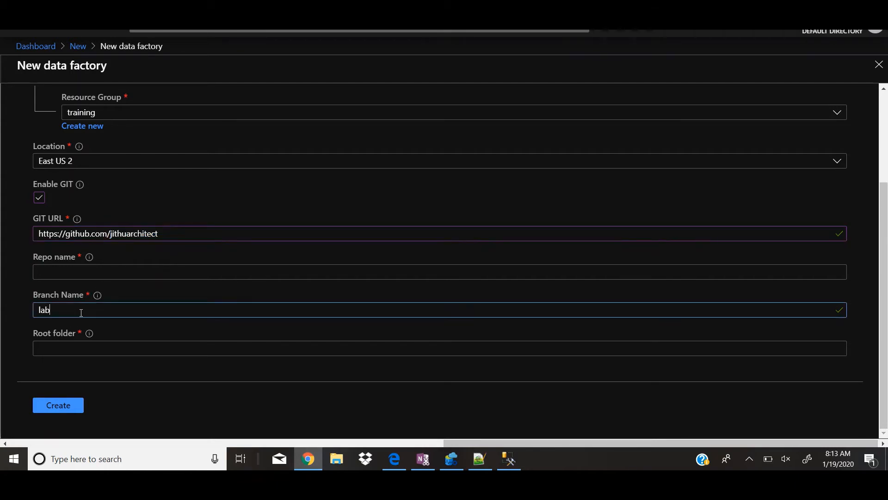
click(94, 273)
text(lab)
key(Tab)
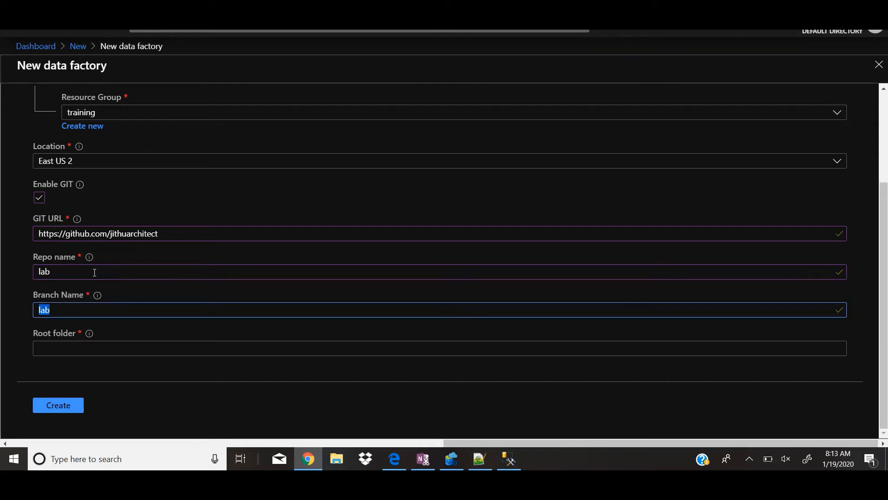
text(labadf)
click(87, 352)
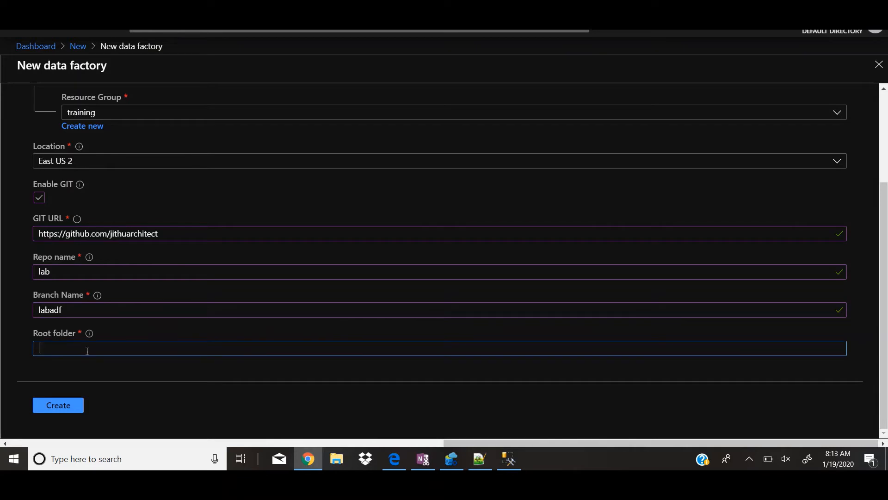
text(/)
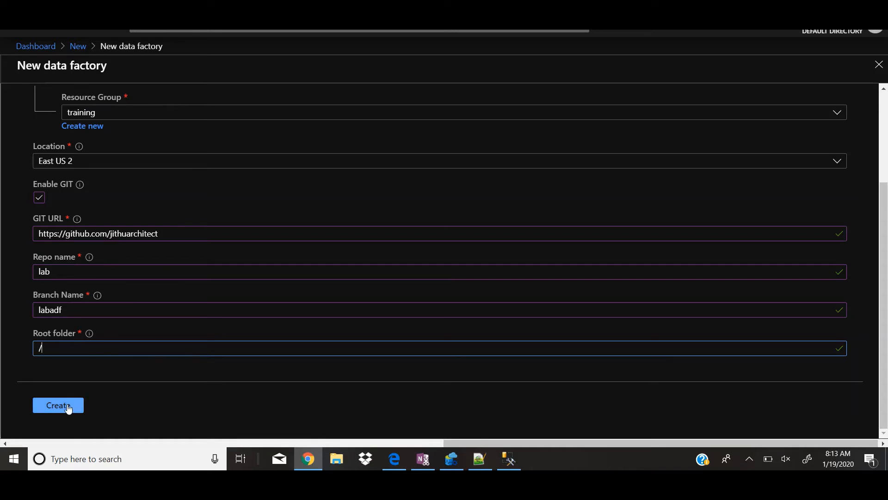
click(67, 405)
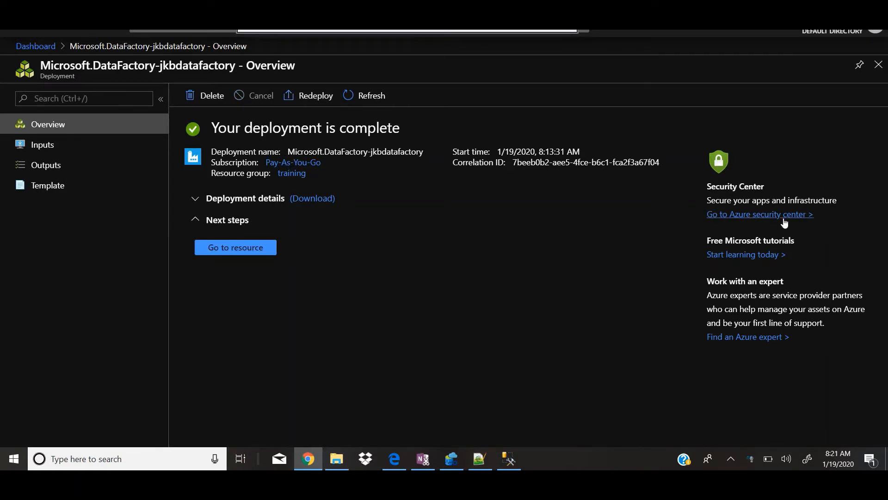
Pin the deployed data factory to the dashboard from its deployment notification and return to the dashboard
click(662, 29)
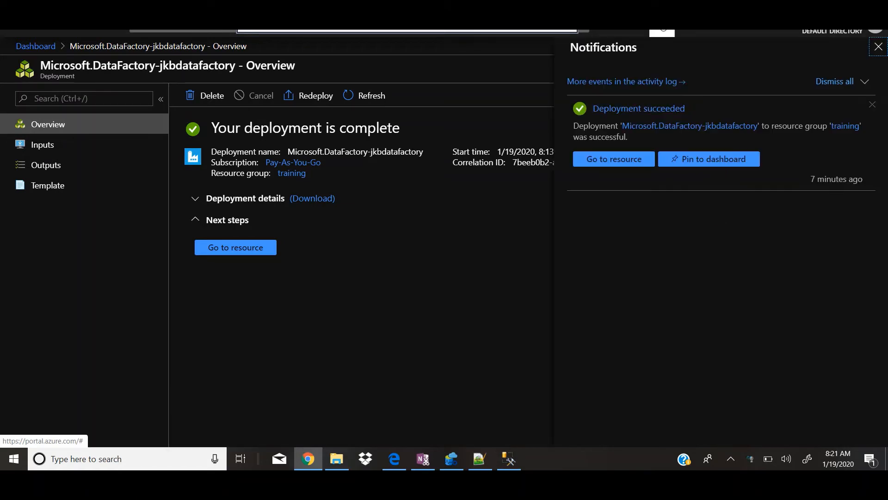
click(712, 166)
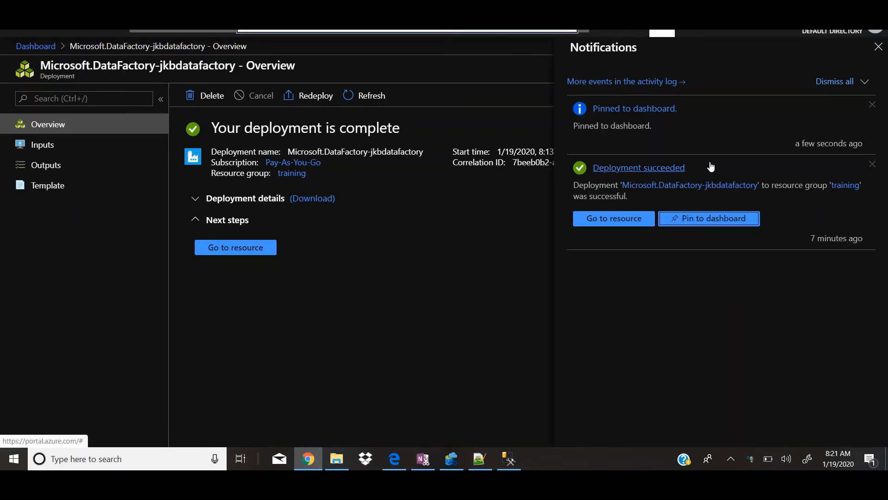
click(878, 47)
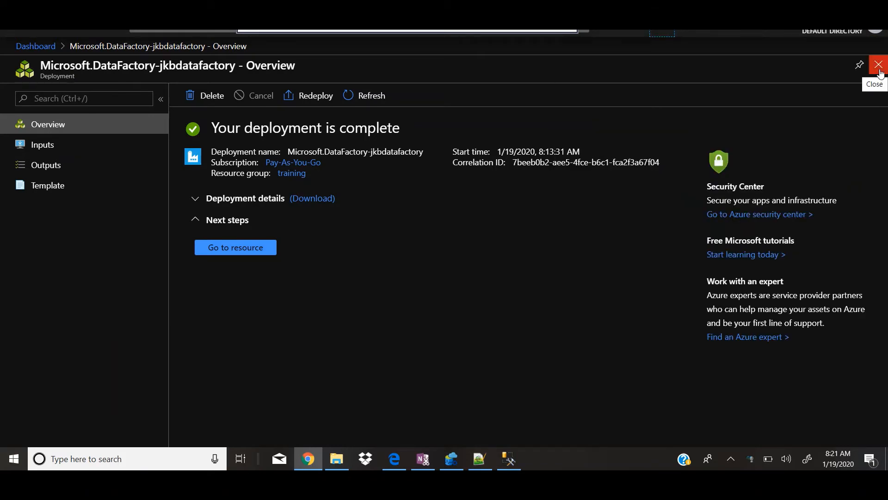
click(879, 65)
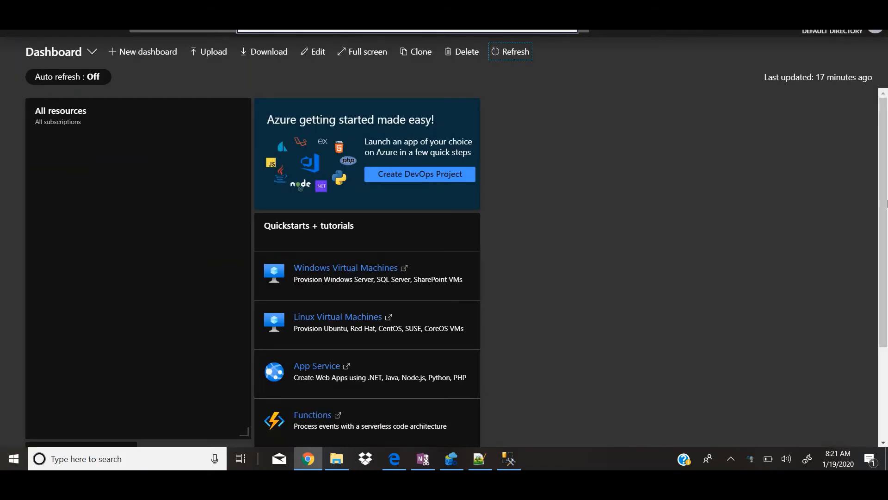
Edit the dashboard to move the jkbdatafactory tile beside the Azure getting started tile, in the top row, and save the layout
scroll(881, 180, down, 3)
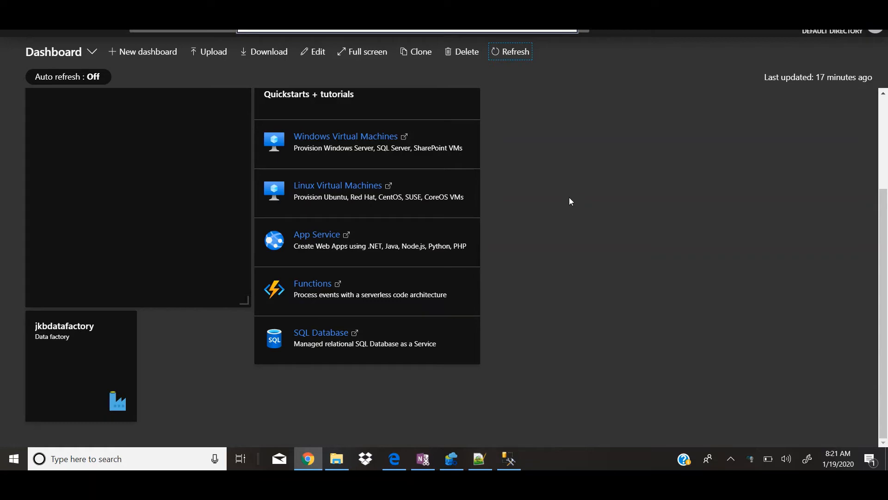
click(318, 59)
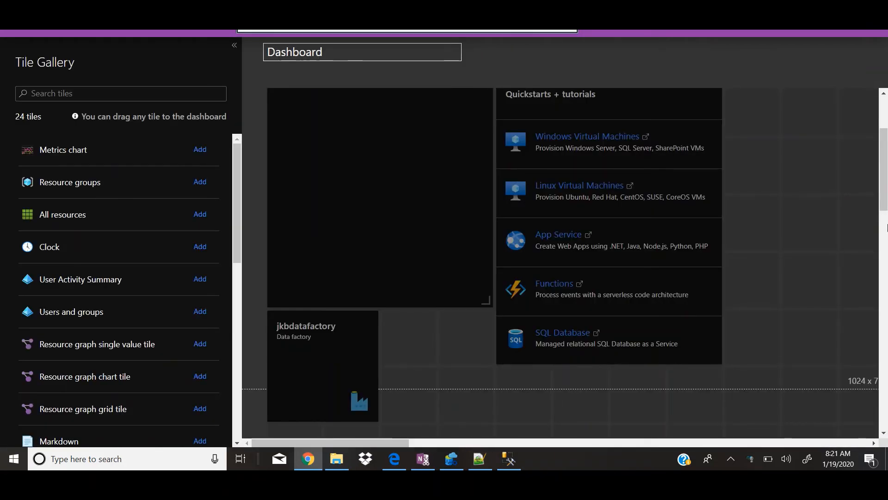
mouse_move(885, 189)
mouse_down()
mouse_move(887, 245)
mouse_move(887, 164)
mouse_move(887, 198)
mouse_up()
mouse_move(355, 302)
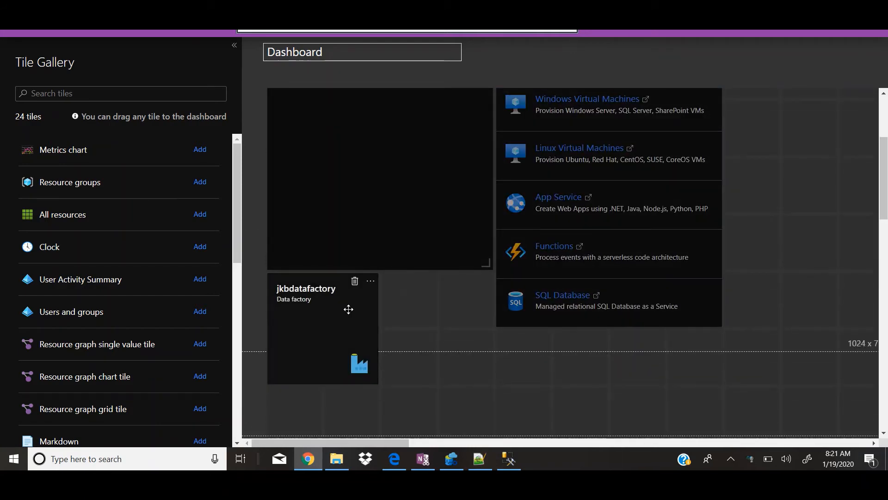
drag(340, 311, 786, 125)
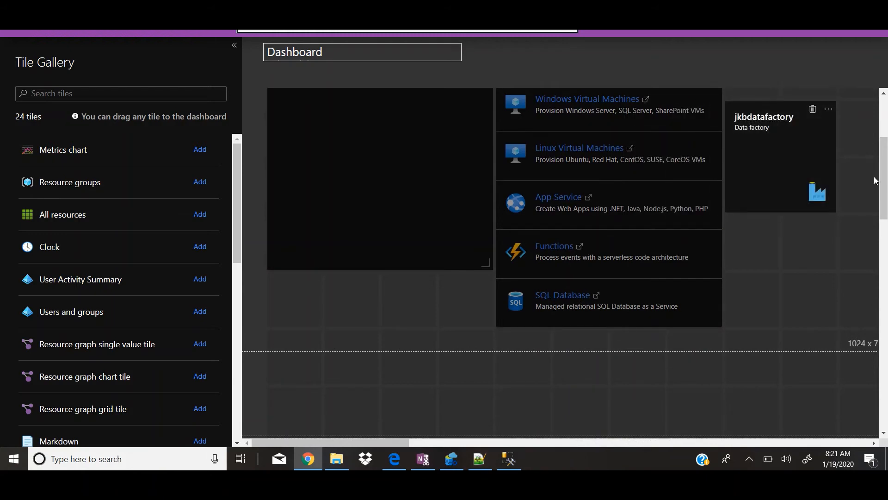
scroll(876, 181, up, 4)
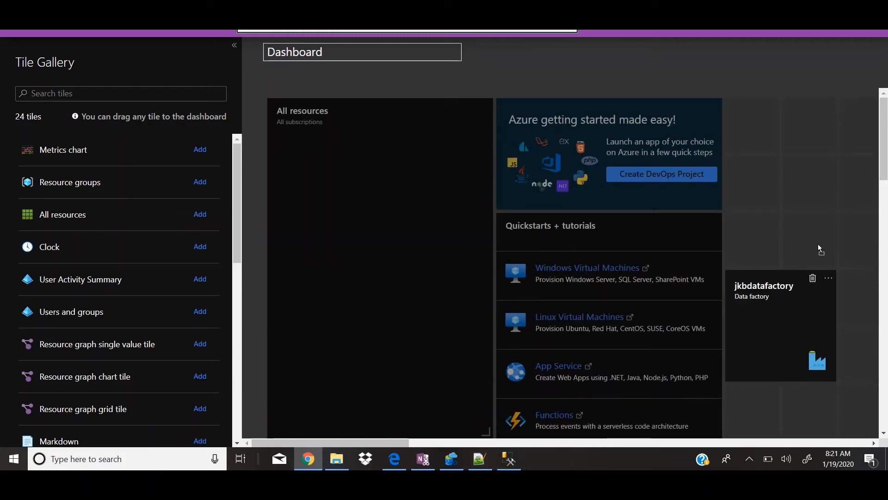
drag(819, 250, 794, 139)
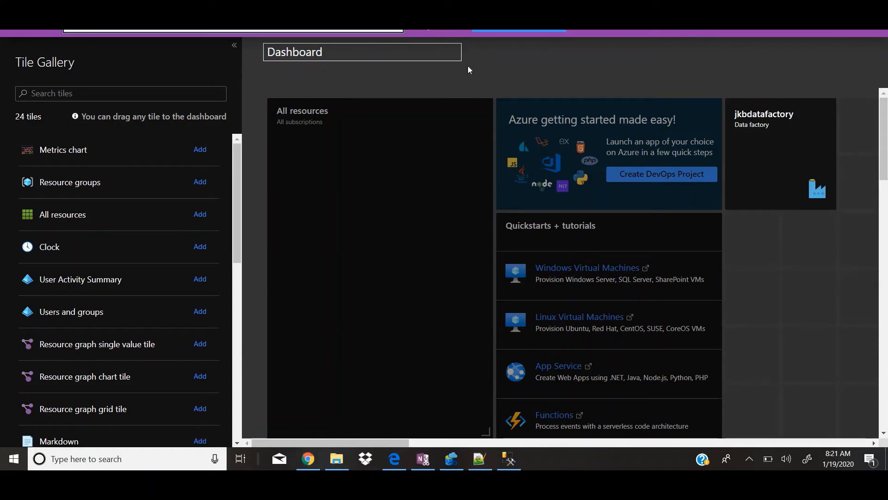
click(496, 32)
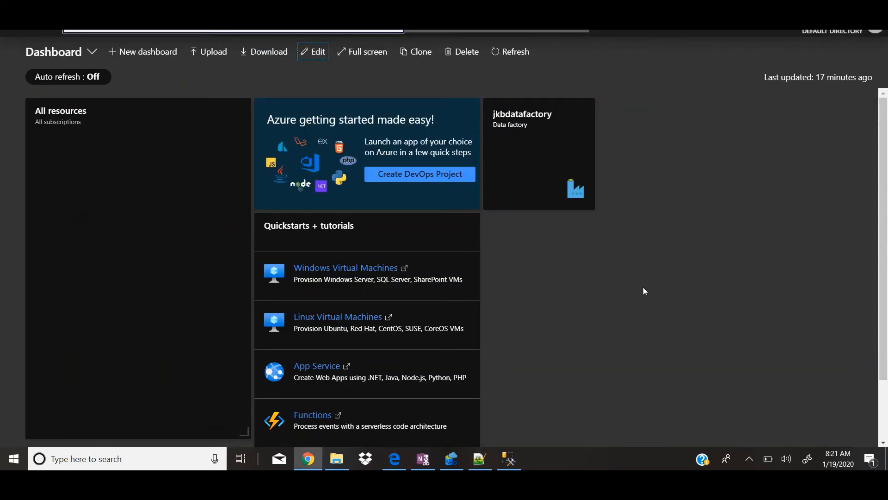
Open jkbdatafactory from its dashboard tile, launch Author & Monitor and go to the authoring workspace
click(536, 162)
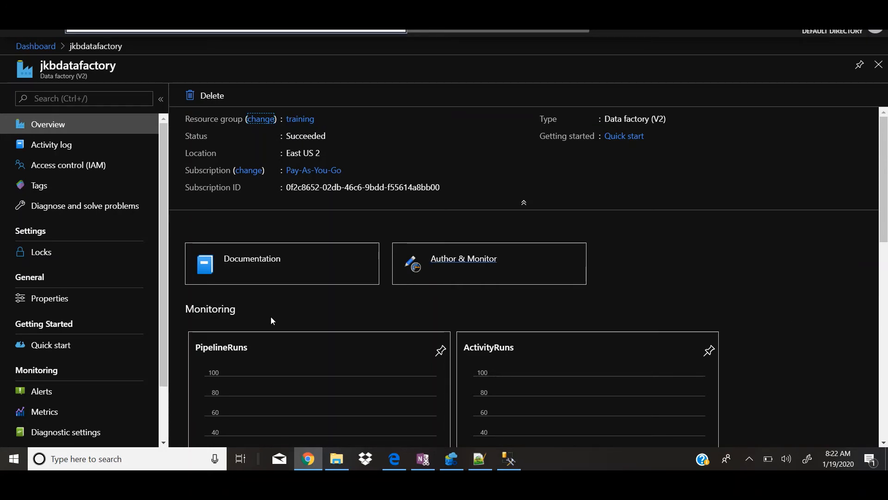
drag(165, 206, 176, 192)
click(548, 269)
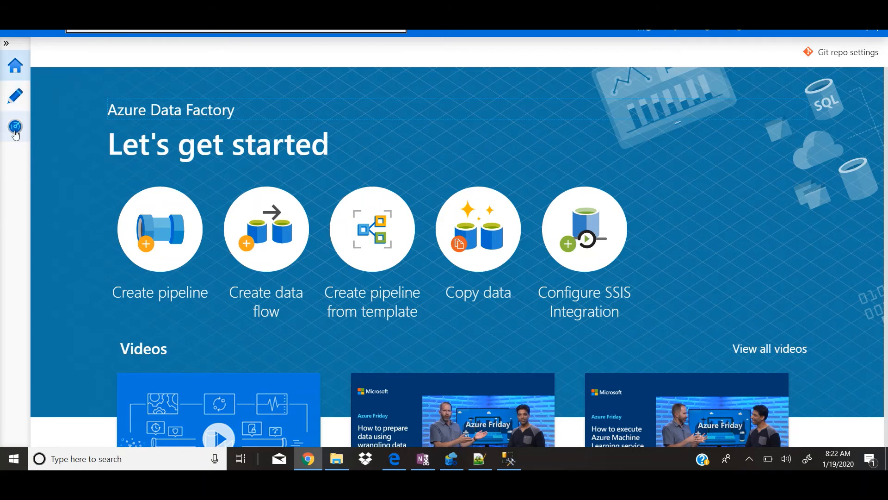
click(14, 98)
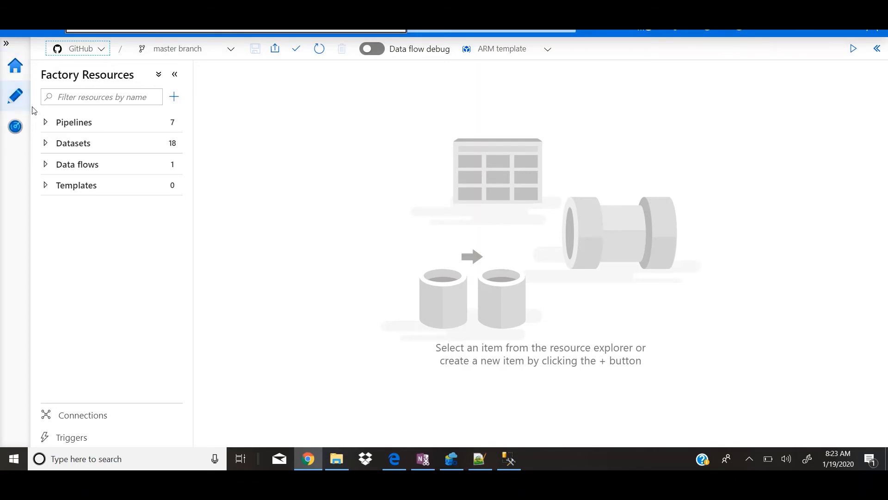
Expand the pipelines, datasets and data flows in the factory resources and look through their items
click(47, 122)
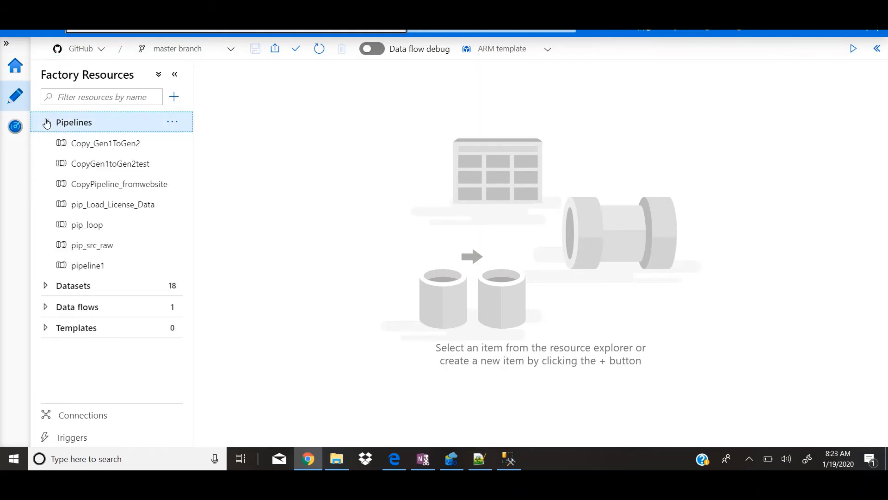
click(47, 292)
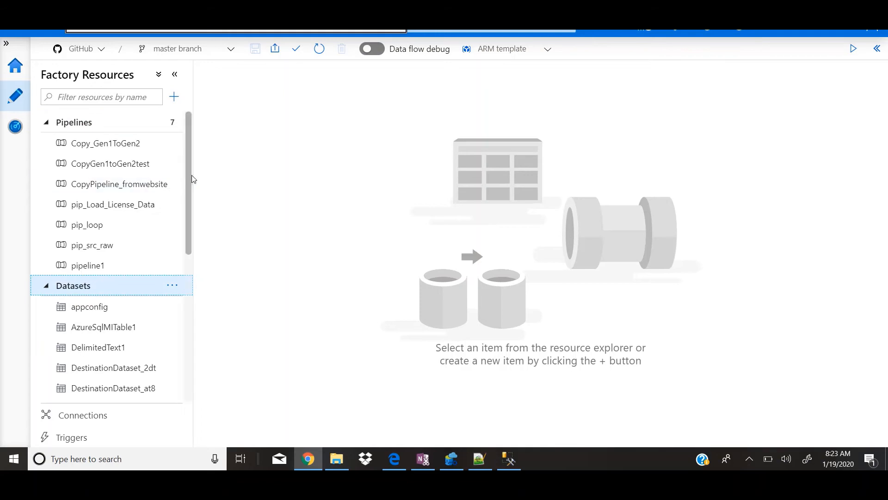
drag(188, 181, 198, 329)
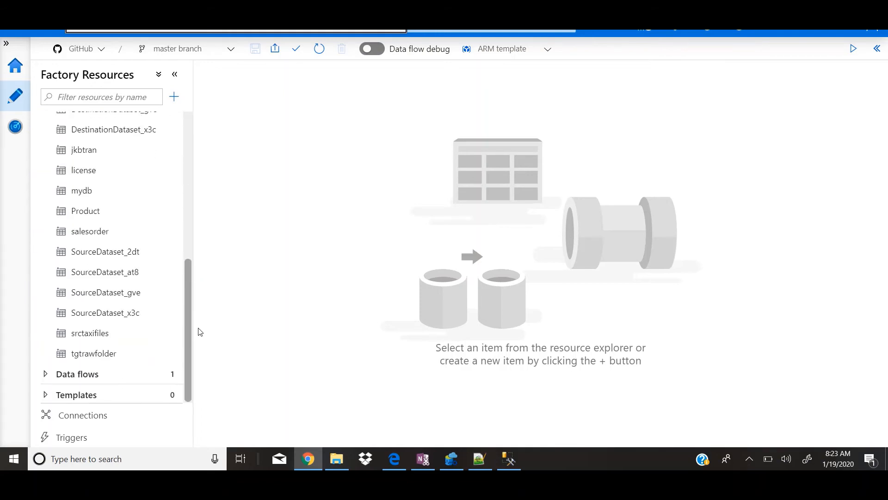
click(45, 374)
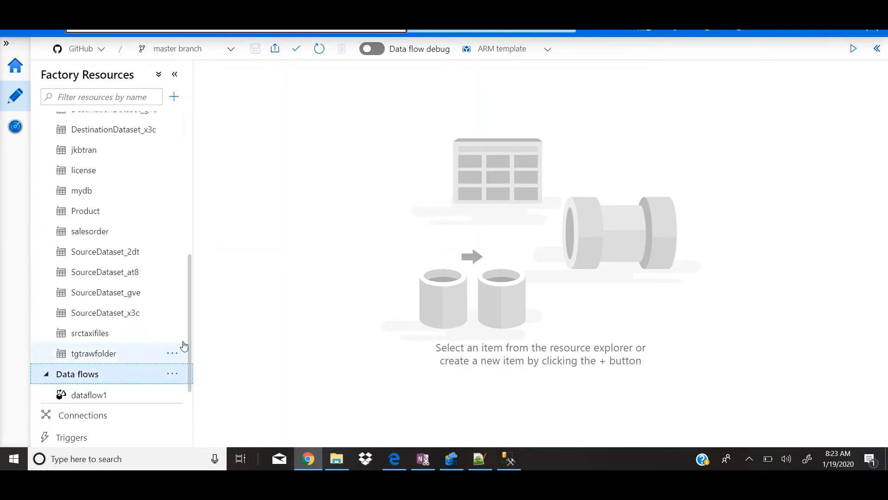
drag(186, 369, 190, 218)
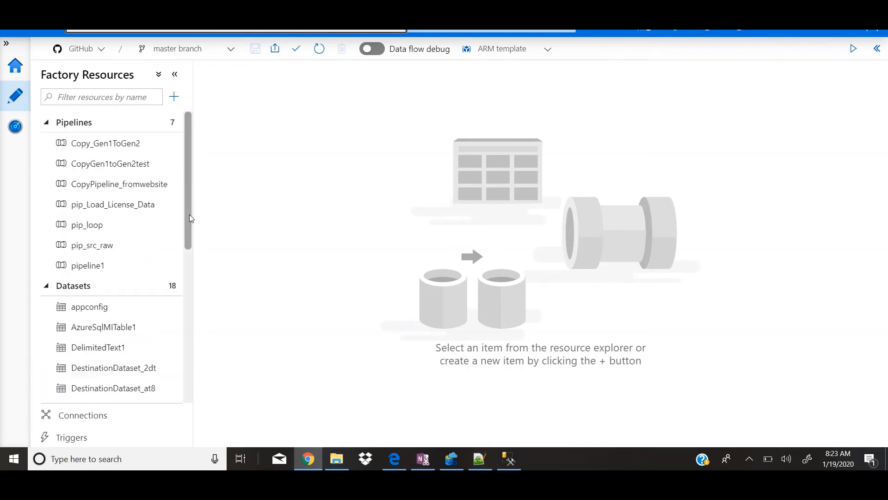
Open the pip_src_raw pipeline to view its activities
right_click(189, 200)
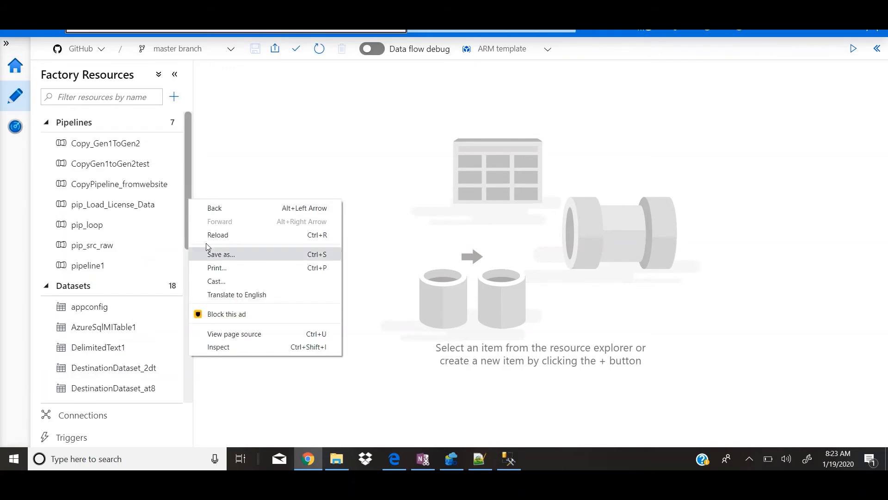
click(100, 246)
click(100, 246)
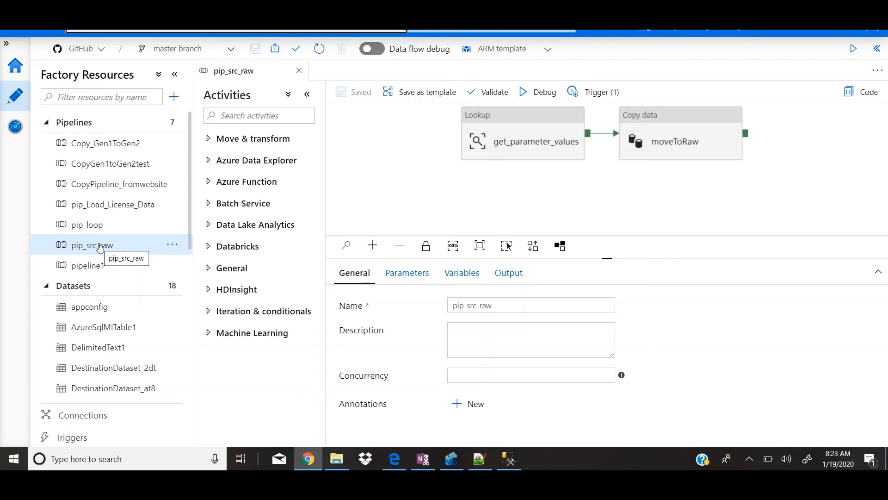
Return to the data factory home page and open the Git repo settings
click(19, 78)
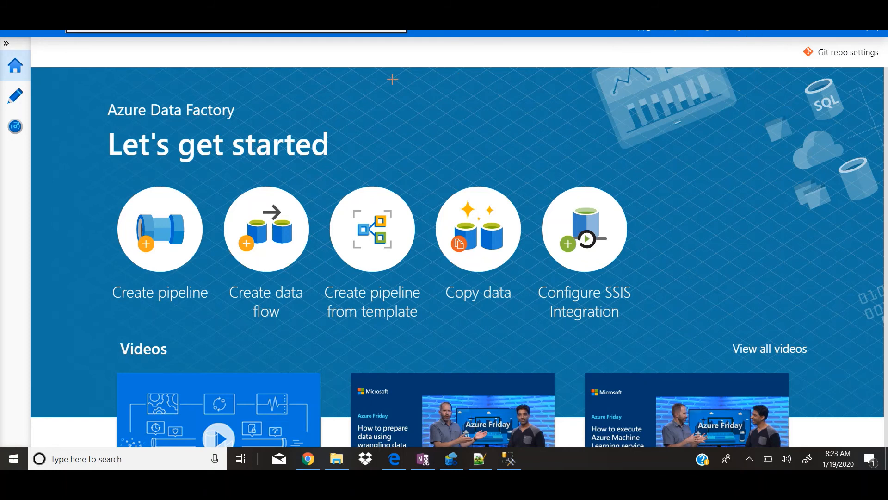
mouse_move(806, 51)
mouse_down()
mouse_move(778, 63)
mouse_move(881, 57)
mouse_move(799, 46)
mouse_up()
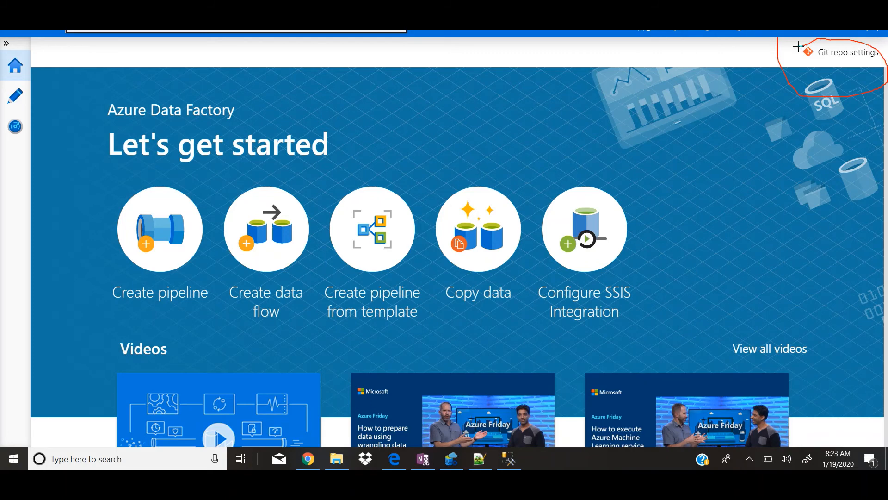
key(Escape)
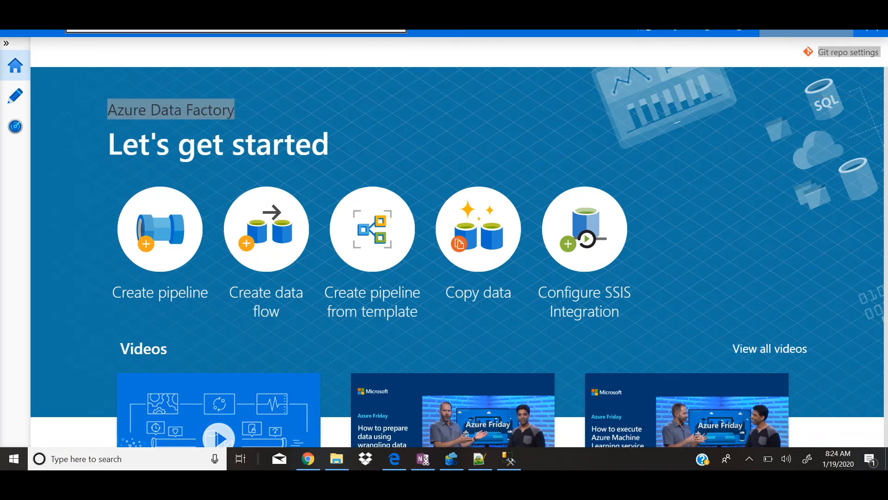
click(839, 54)
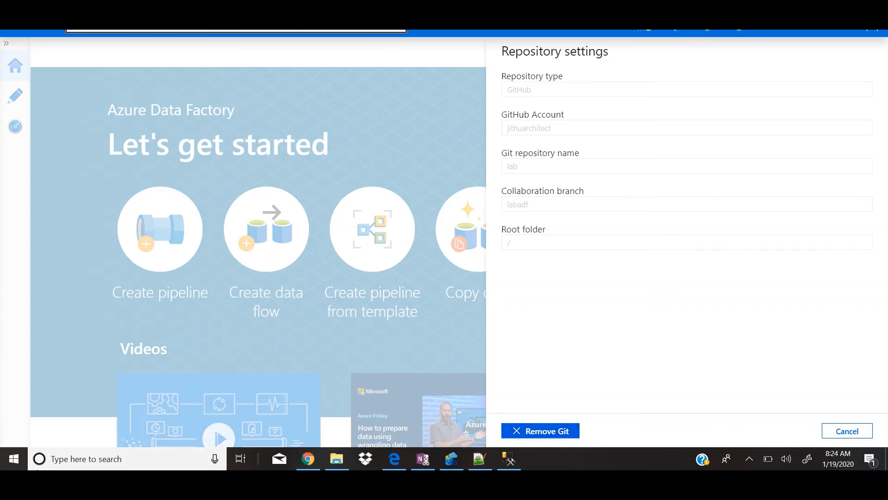
Open Snipping Tool and capture a snip of the repository settings from the repository type to the root folder
click(87, 458)
text(snipp)
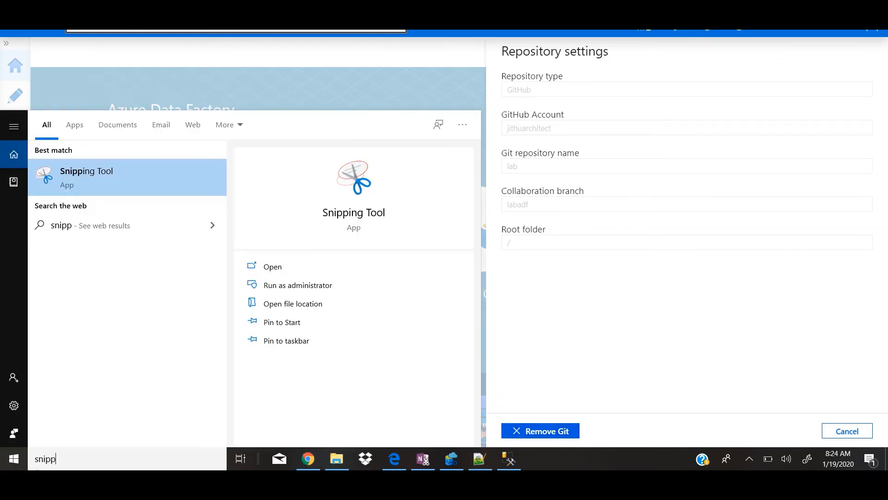
click(129, 172)
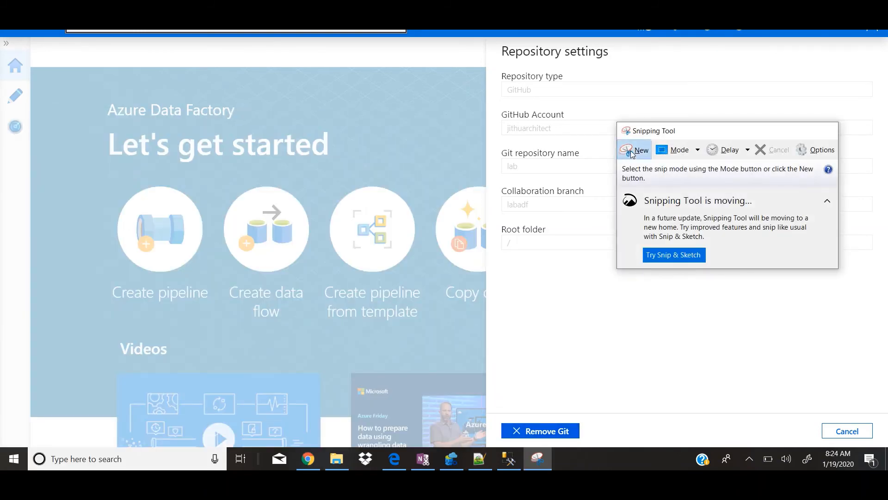
click(632, 153)
drag(490, 40, 806, 259)
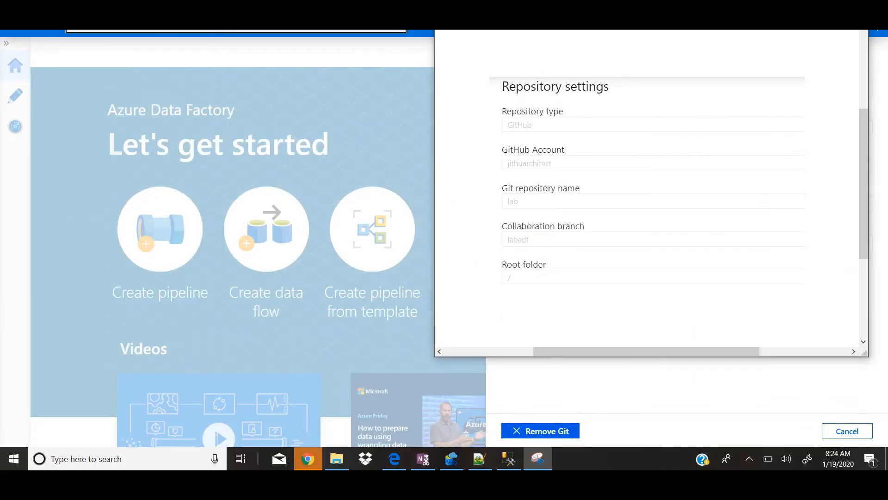
Start removing the Git association from the data factory and begin filling in the data factory name for confirmation
click(532, 431)
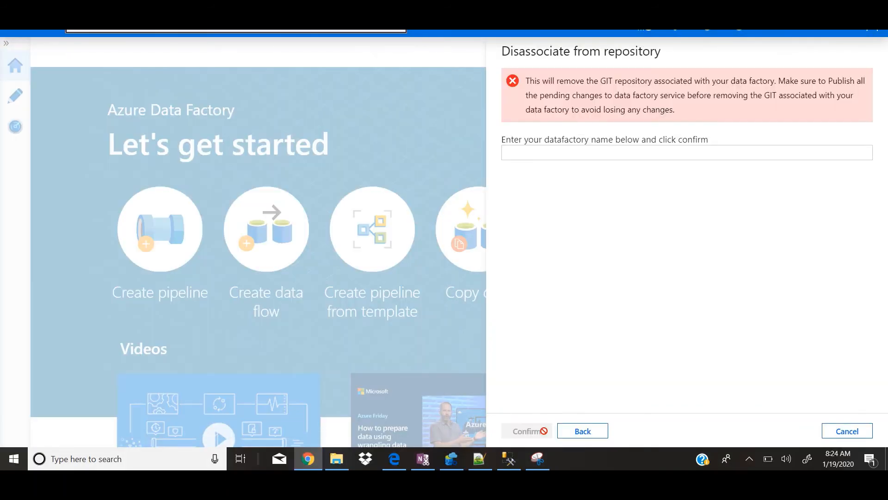
click(590, 151)
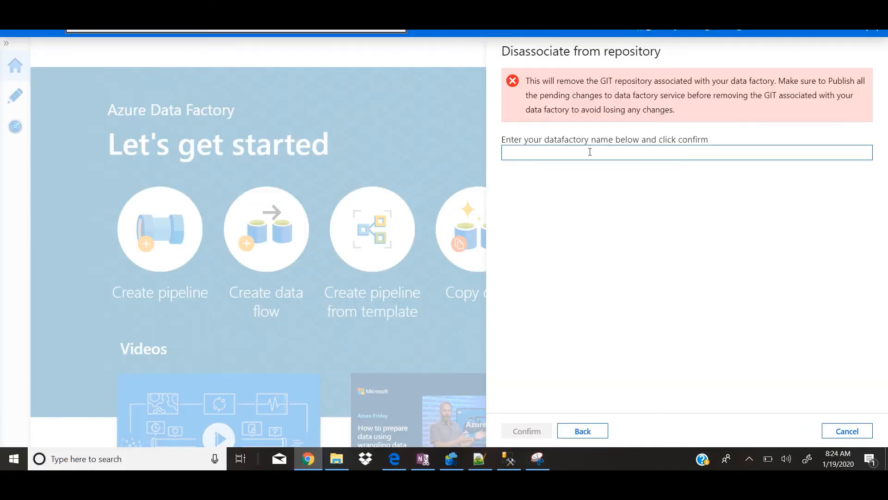